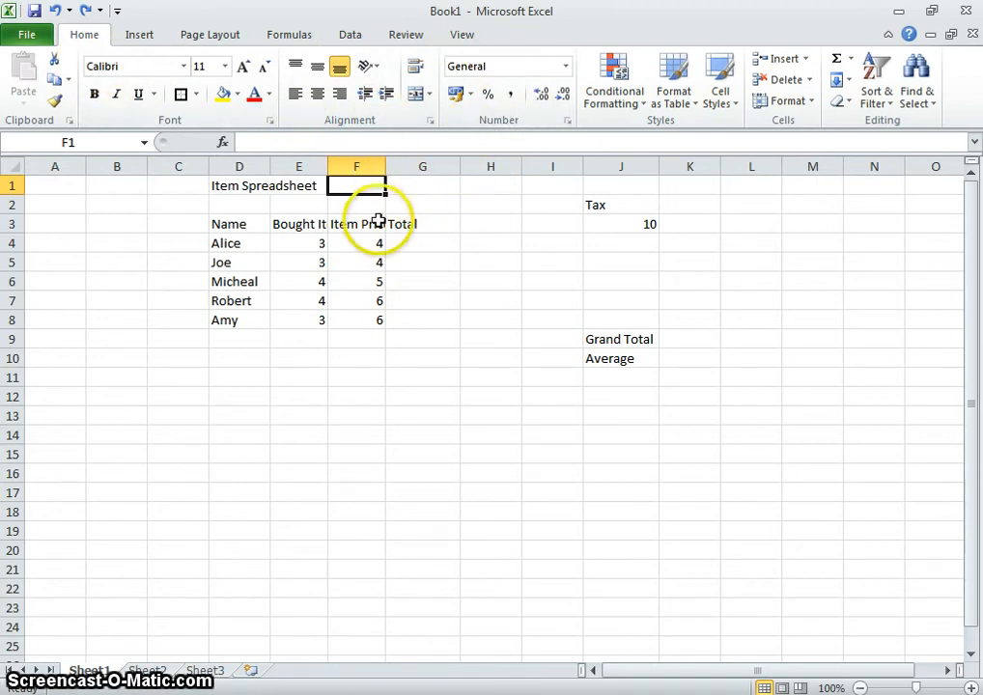
Format the empty range D10:E14 as Currency with the £ symbol and 2 decimal places.
{"action": "left_click", "coordinate": [243, 360]}
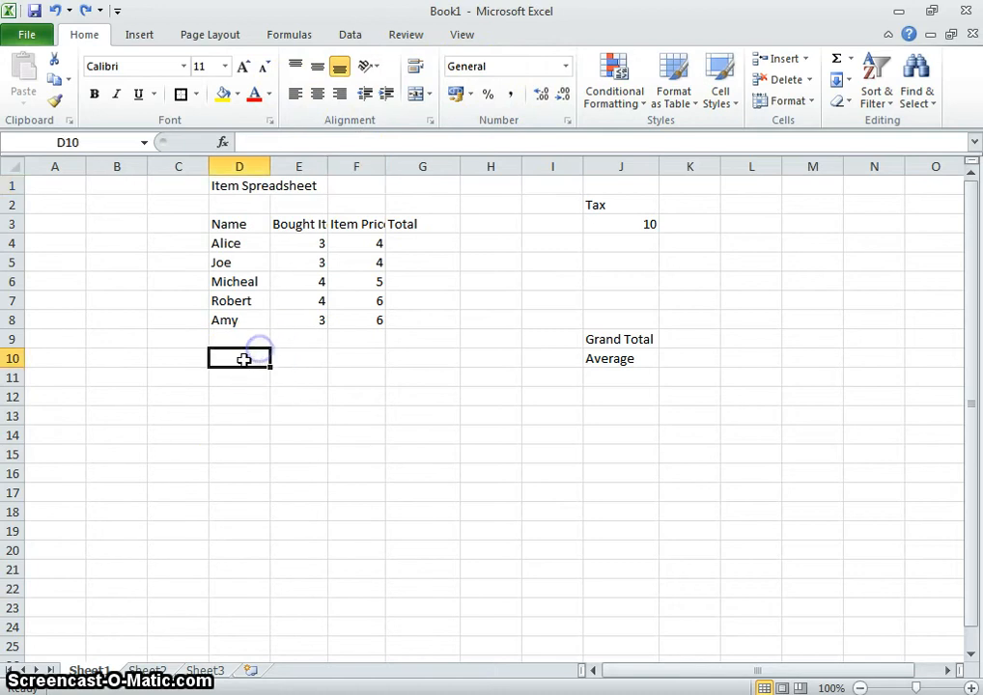
{"action": "right_click", "coordinate": [233, 359]}
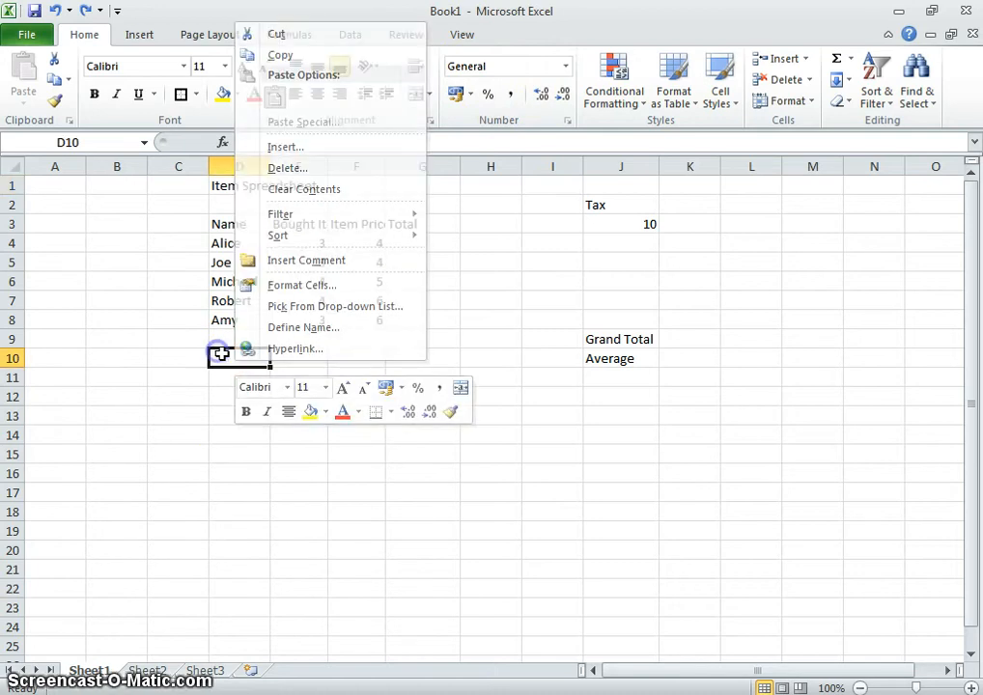
{"action": "left_click_drag", "start_coordinate": [214, 357], "coordinate": [285, 408]}
{"action": "right_click", "coordinate": [285, 407]}
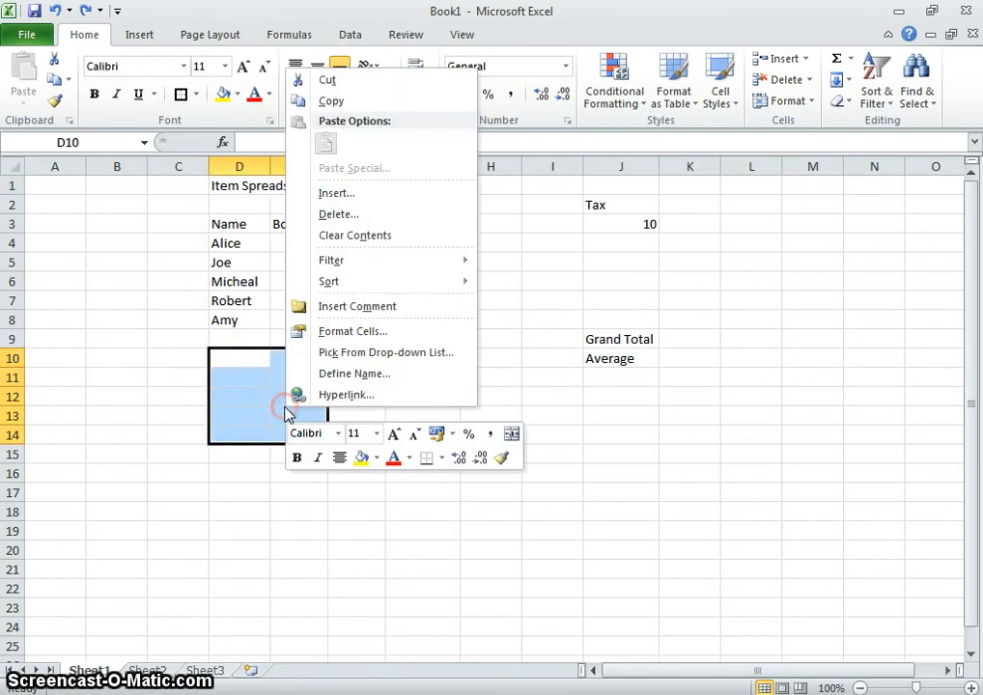
{"action": "left_click", "coordinate": [348, 333]}
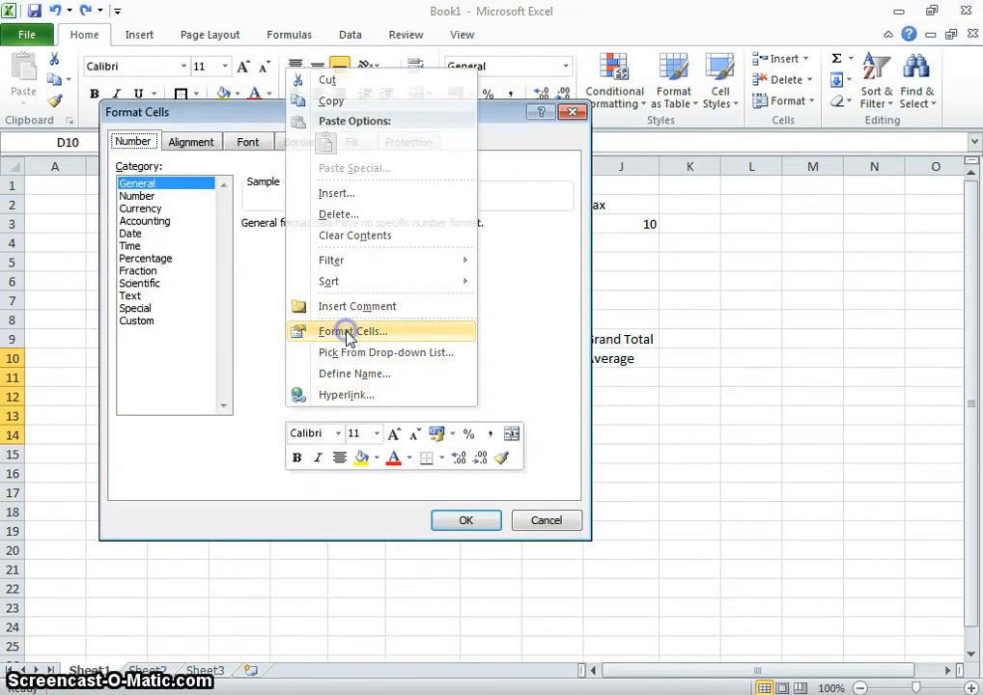
{"action": "left_click", "coordinate": [140, 208]}
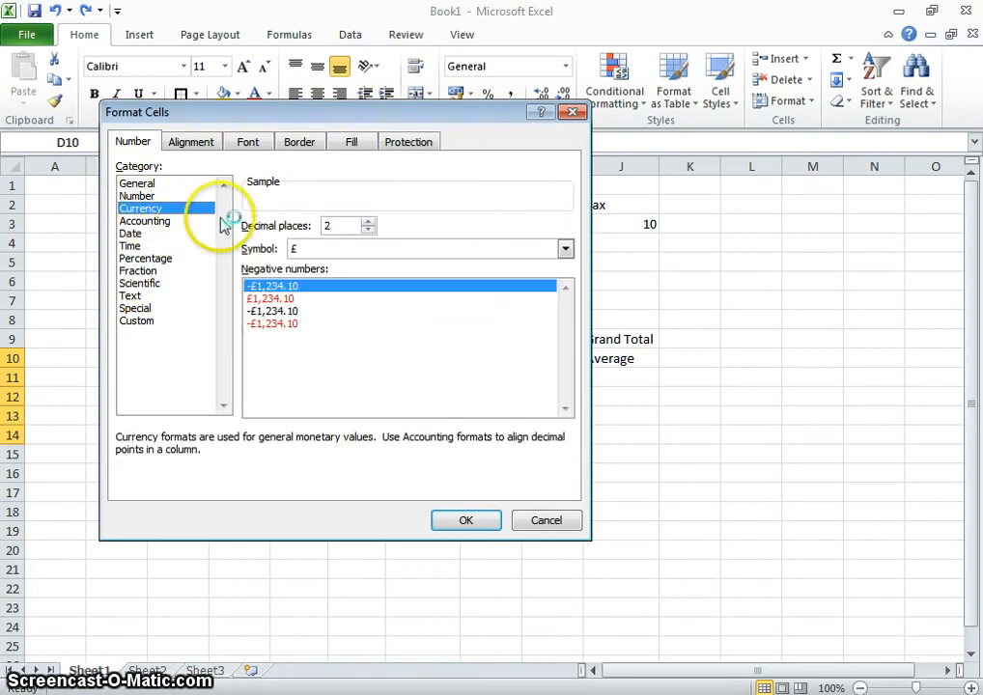
{"action": "left_click", "coordinate": [182, 142]}
{"action": "left_click", "coordinate": [251, 145]}
{"action": "left_click", "coordinate": [323, 142]}
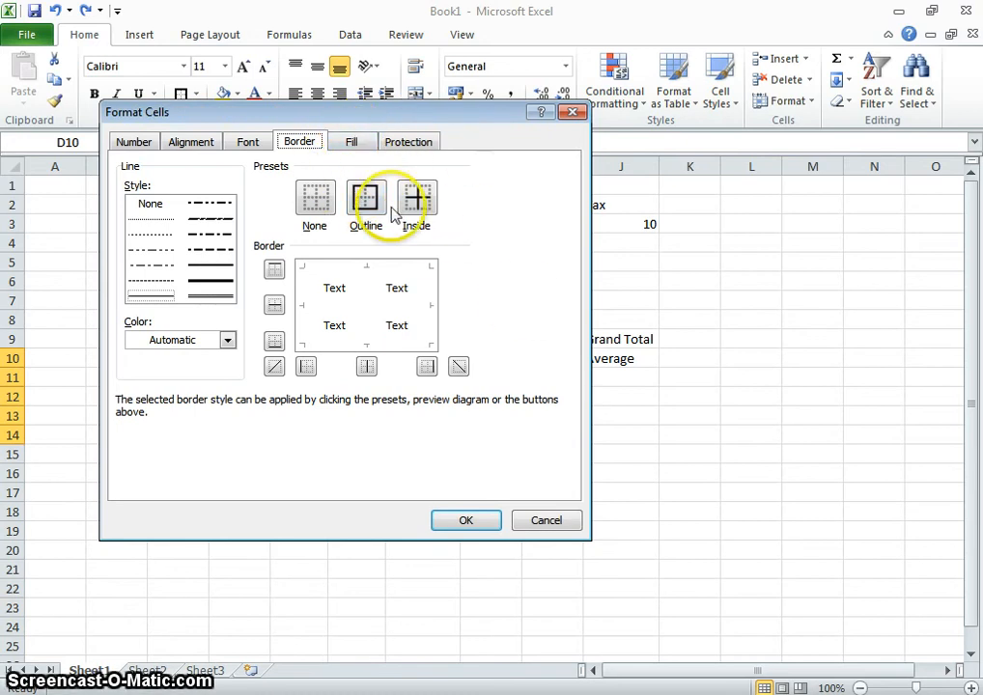
{"action": "left_click", "coordinate": [467, 521]}
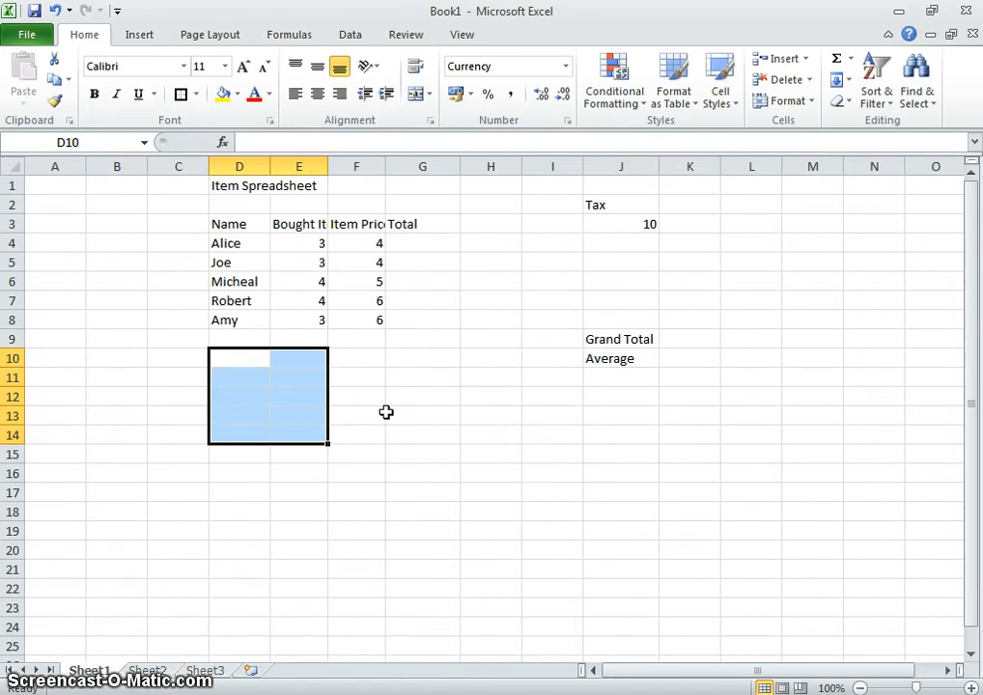
Merge and center the "Item Spreadsheet" title across cells D1 to G1.
{"action": "left_click_drag", "start_coordinate": [418, 183], "coordinate": [236, 185]}
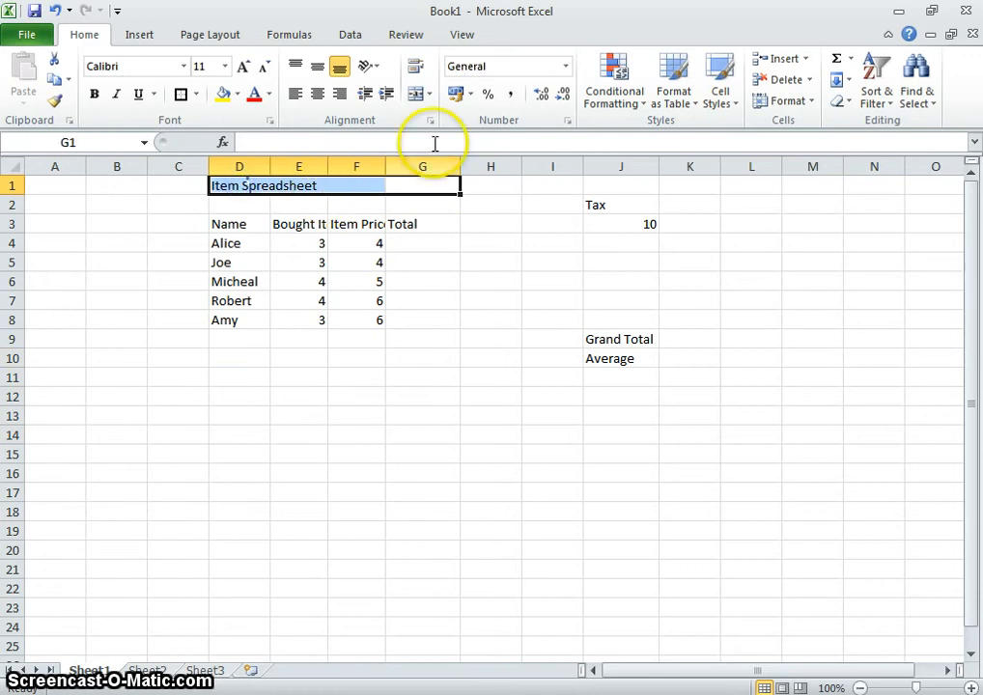
{"action": "left_click", "coordinate": [375, 182]}
{"action": "left_click", "coordinate": [279, 185]}
{"action": "left_click", "coordinate": [244, 183]}
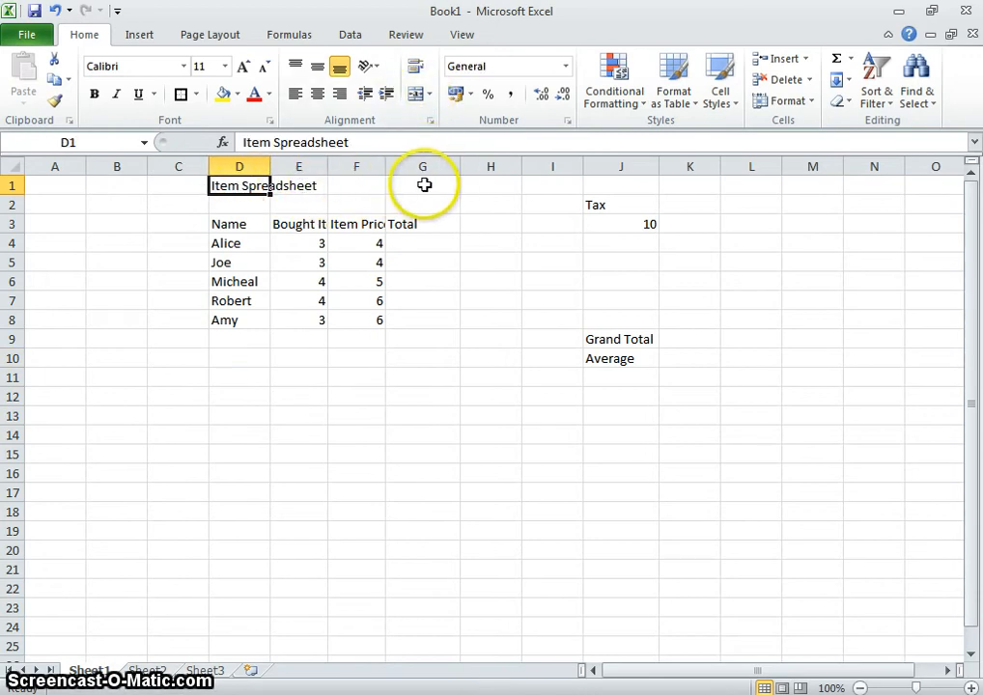
{"action": "left_click_drag", "start_coordinate": [424, 184], "coordinate": [256, 193]}
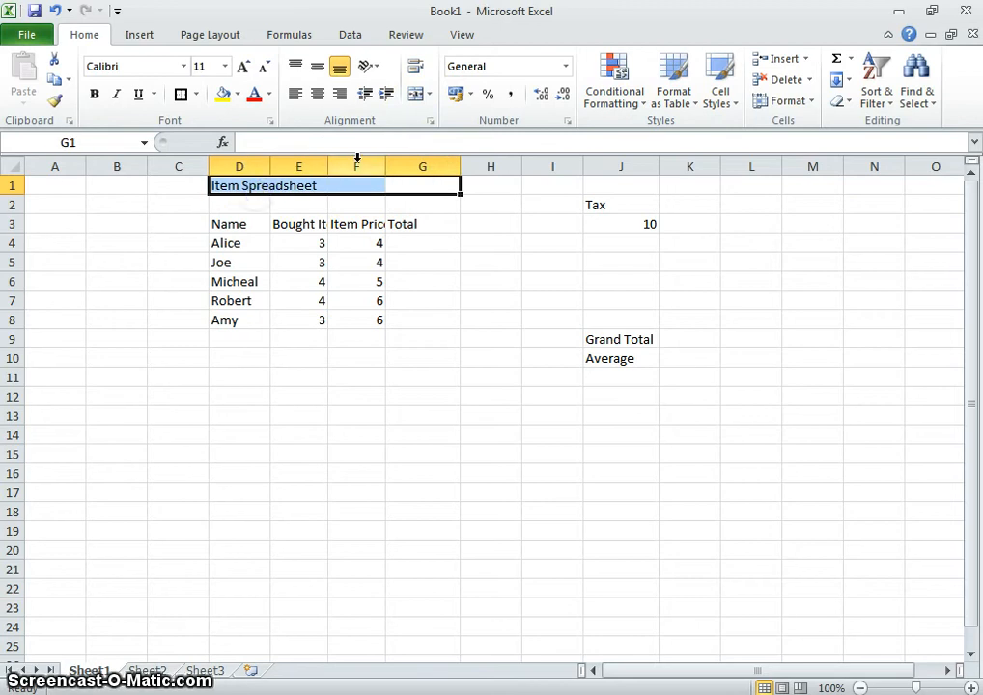
{"action": "left_click", "coordinate": [414, 96]}
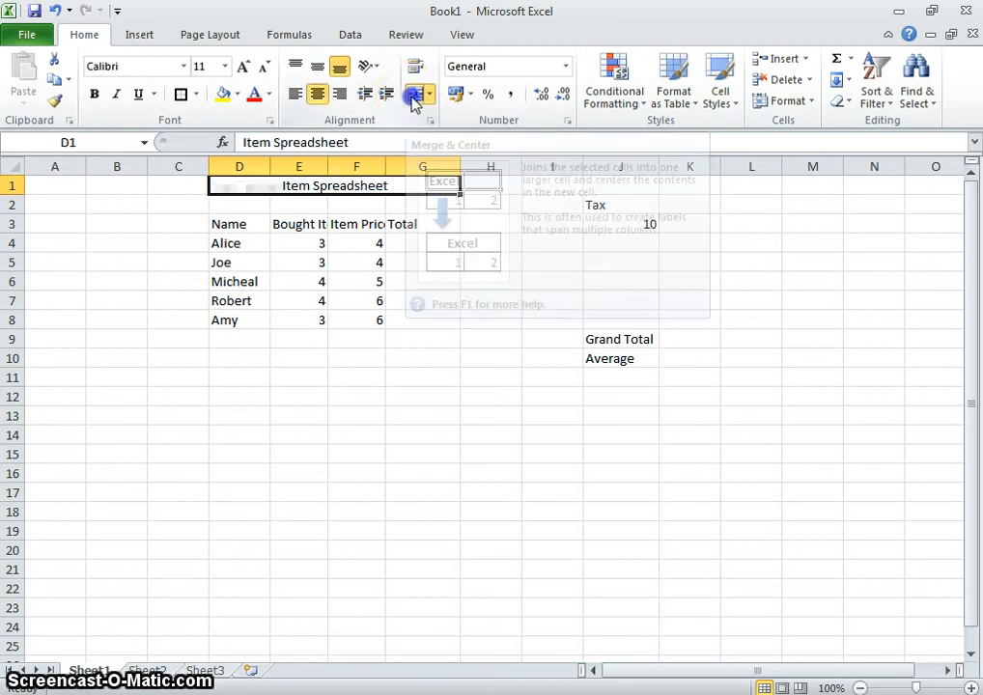
Increase the font size of the merged "Item Spreadsheet" title to 20.
{"action": "left_click", "coordinate": [243, 68]}
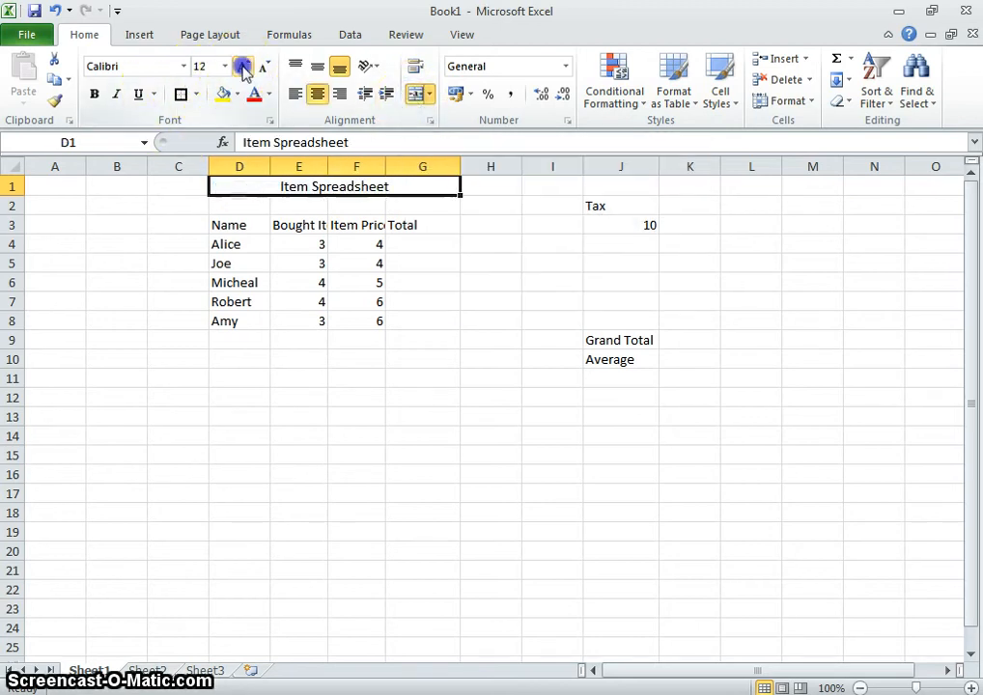
{"action": "left_click", "coordinate": [242, 67]}
{"action": "left_click", "coordinate": [242, 68]}
{"action": "left_click", "coordinate": [242, 67]}
{"action": "left_click", "coordinate": [243, 68]}
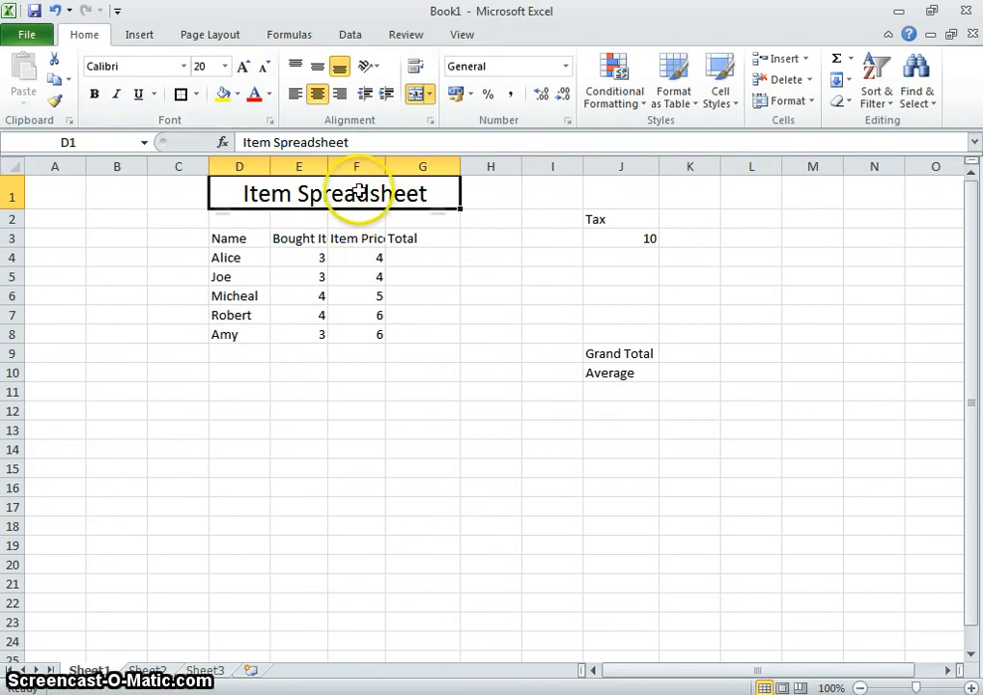
Fill the merged title cell with a light red background color.
{"action": "left_click", "coordinate": [244, 93]}
{"action": "left_click", "coordinate": [298, 164]}
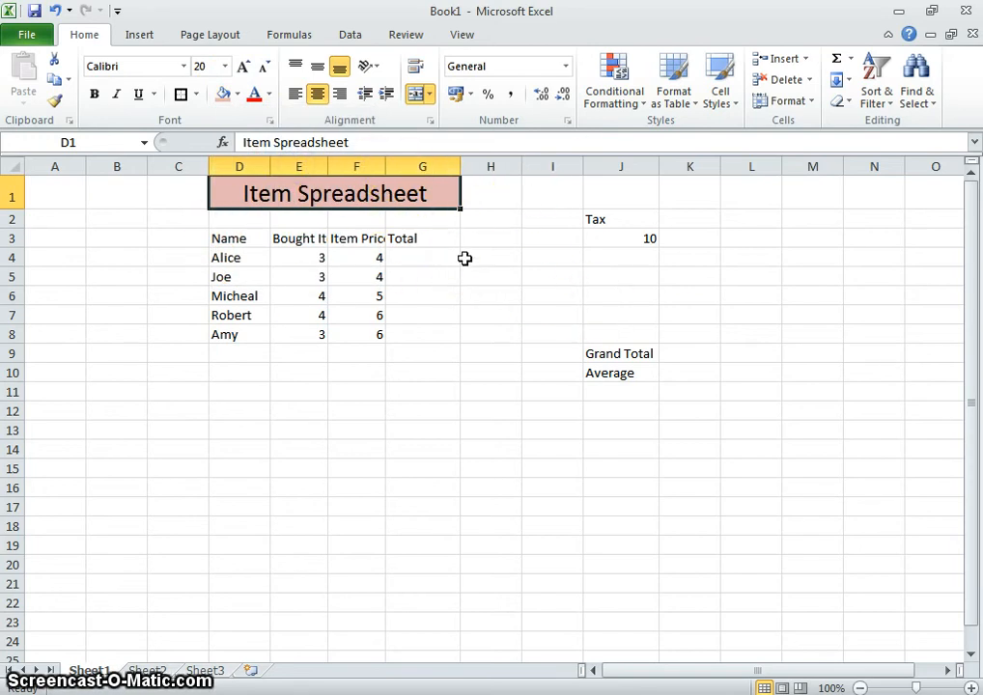
{"action": "left_click", "coordinate": [441, 250]}
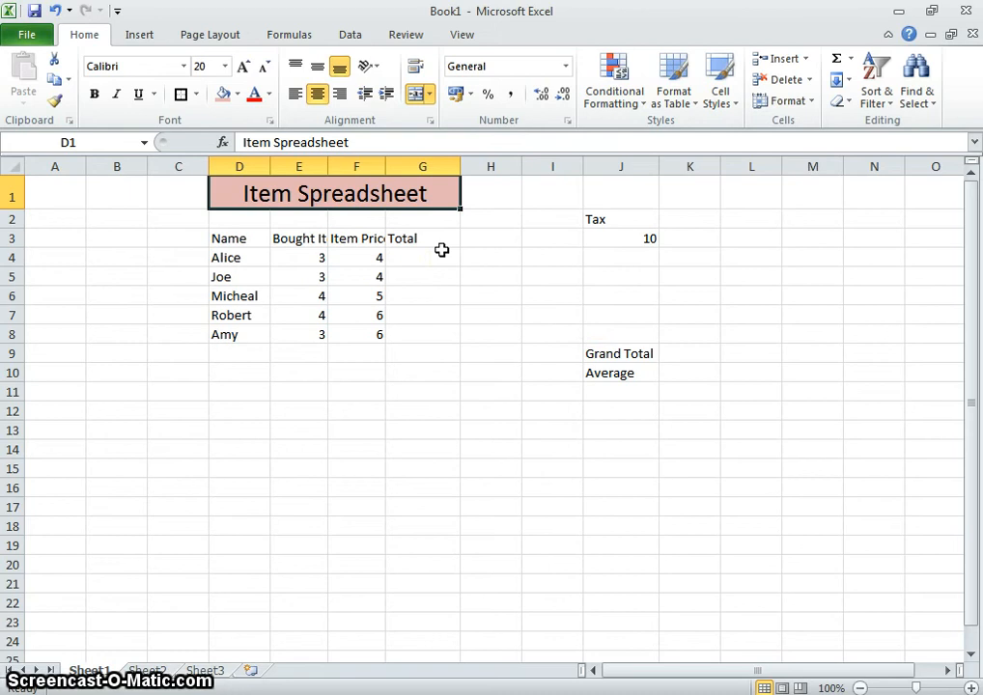
Wrap the text of the "Bought Items" and "Item Price" headings in E3:F3.
{"action": "left_click_drag", "start_coordinate": [300, 232], "coordinate": [347, 237]}
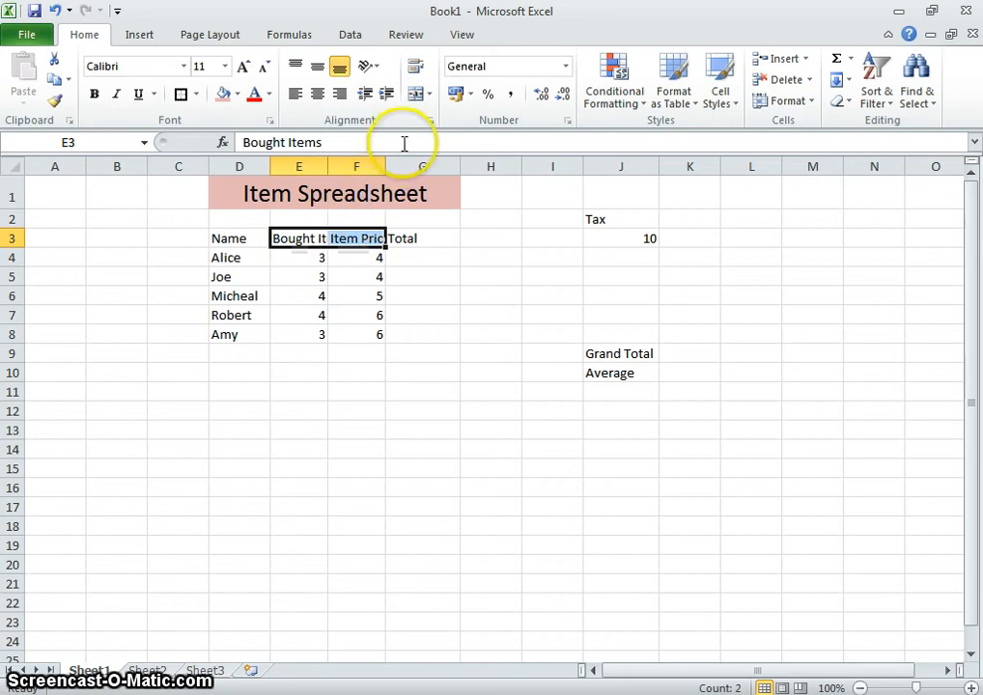
{"action": "left_click", "coordinate": [417, 67]}
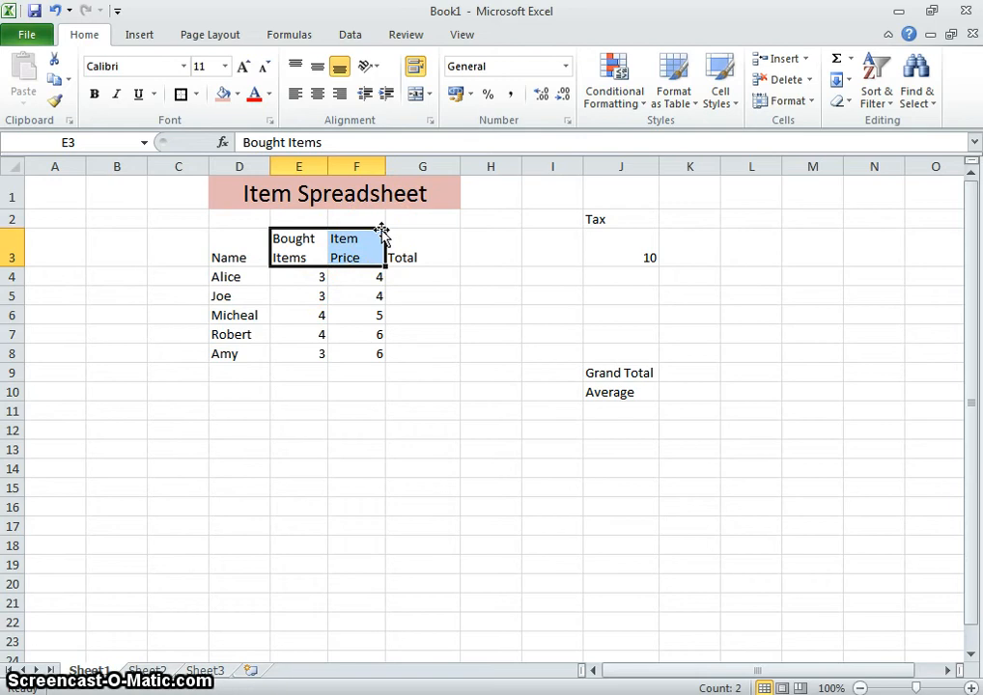
{"action": "left_click", "coordinate": [436, 322]}
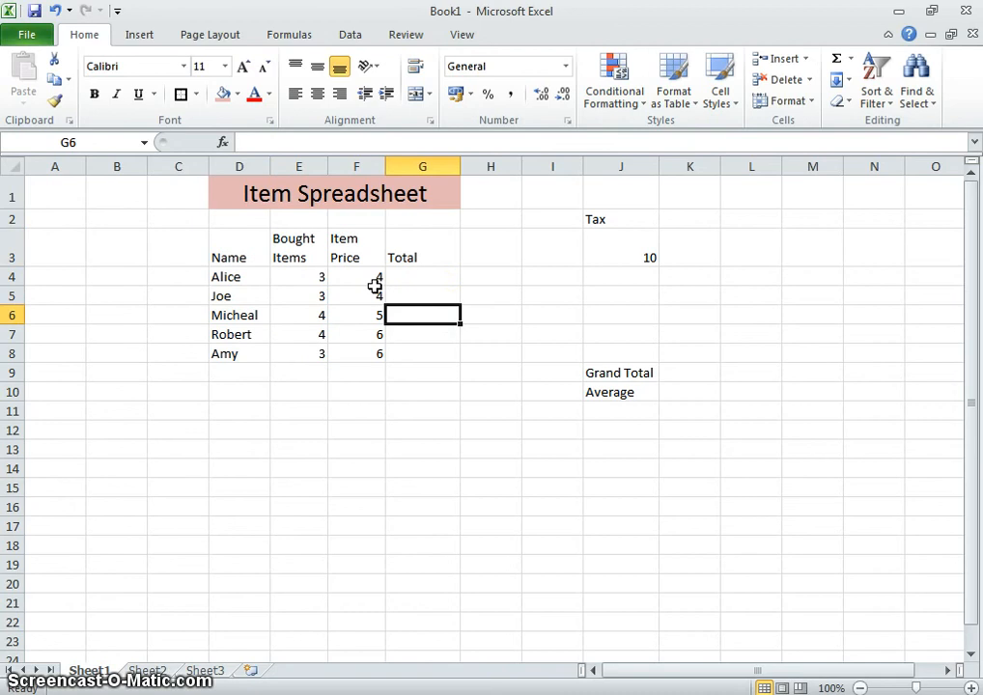
Apply the Currency number format to the item prices in F4:F8.
{"action": "left_click_drag", "start_coordinate": [354, 281], "coordinate": [360, 361]}
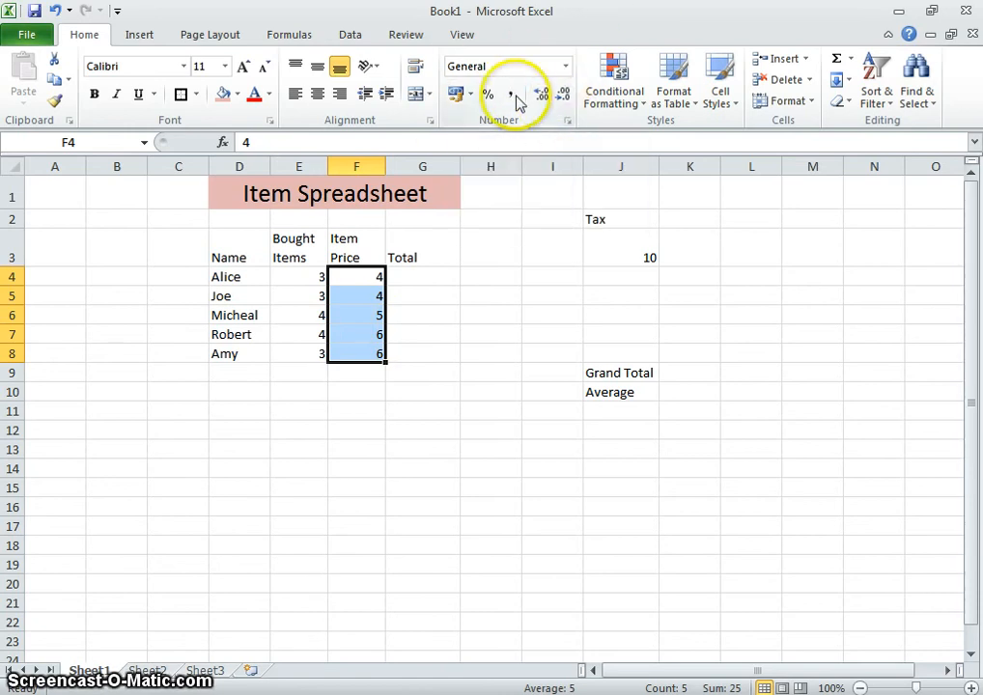
{"action": "left_click", "coordinate": [568, 67]}
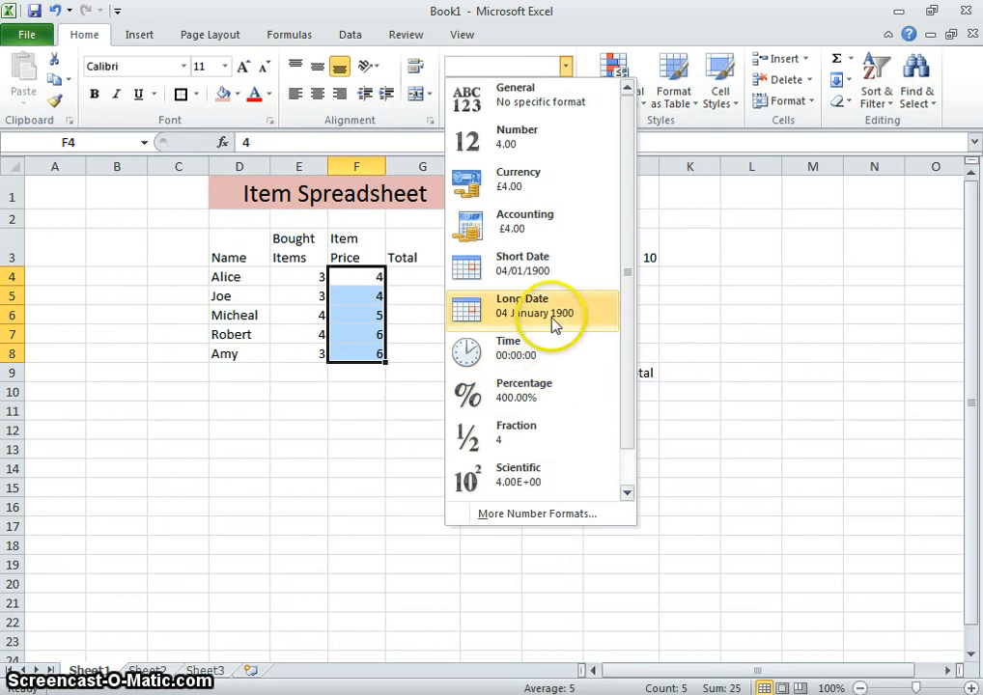
{"action": "left_click", "coordinate": [538, 186]}
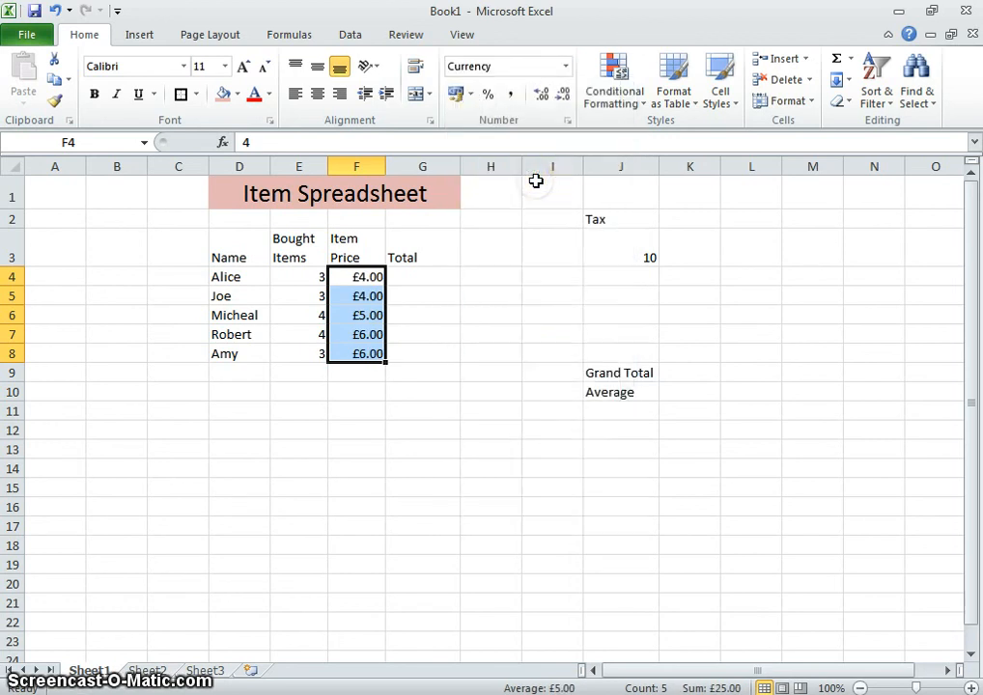
{"action": "left_click", "coordinate": [415, 278]}
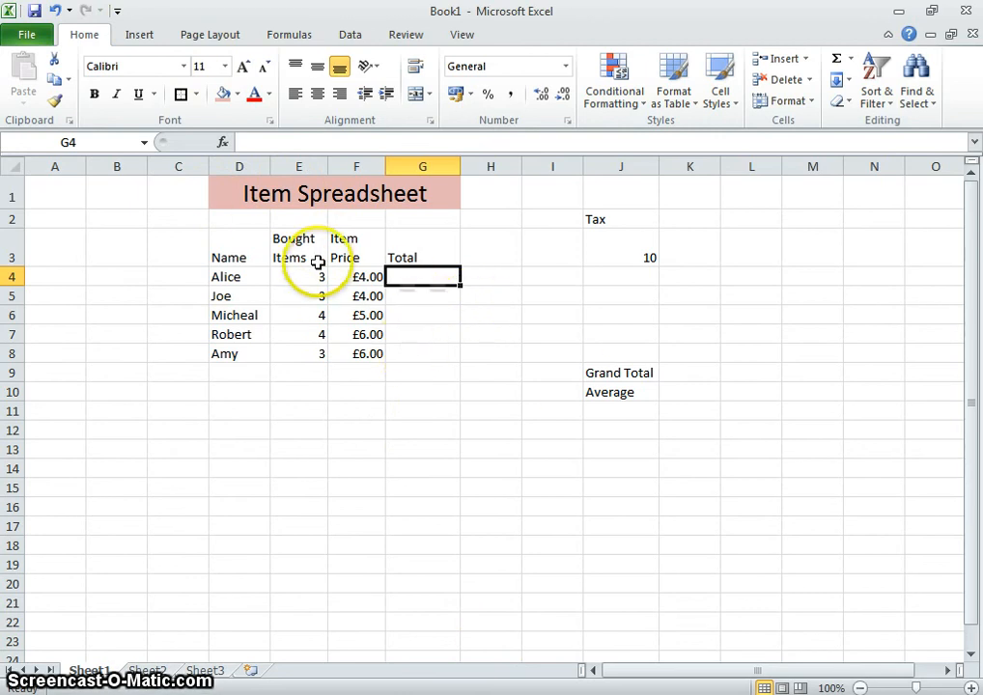
Add All Borders to the whole item table, from the Name heading in D3 to G8.
{"action": "left_click", "coordinate": [237, 241]}
{"action": "left_click_drag", "start_coordinate": [237, 242], "coordinate": [432, 360]}
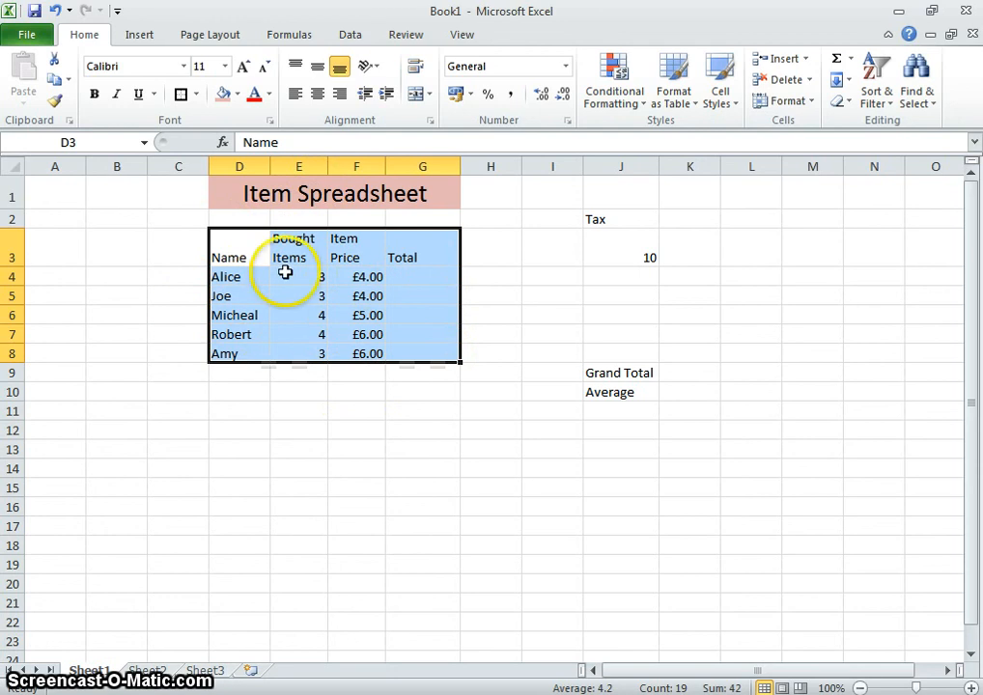
{"action": "left_click", "coordinate": [197, 95]}
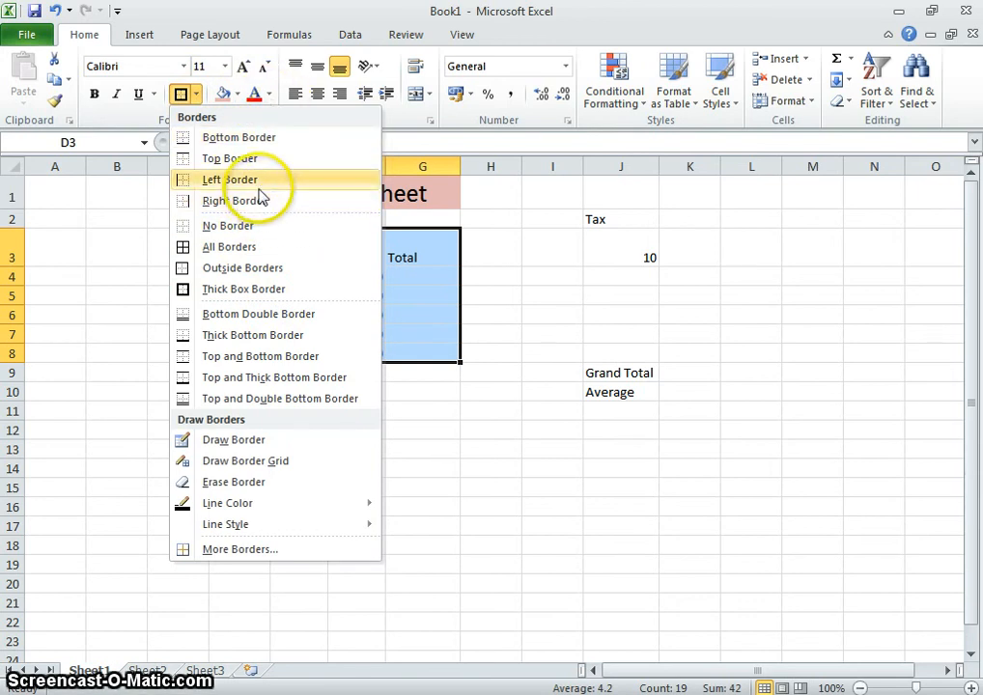
{"action": "left_click", "coordinate": [244, 249]}
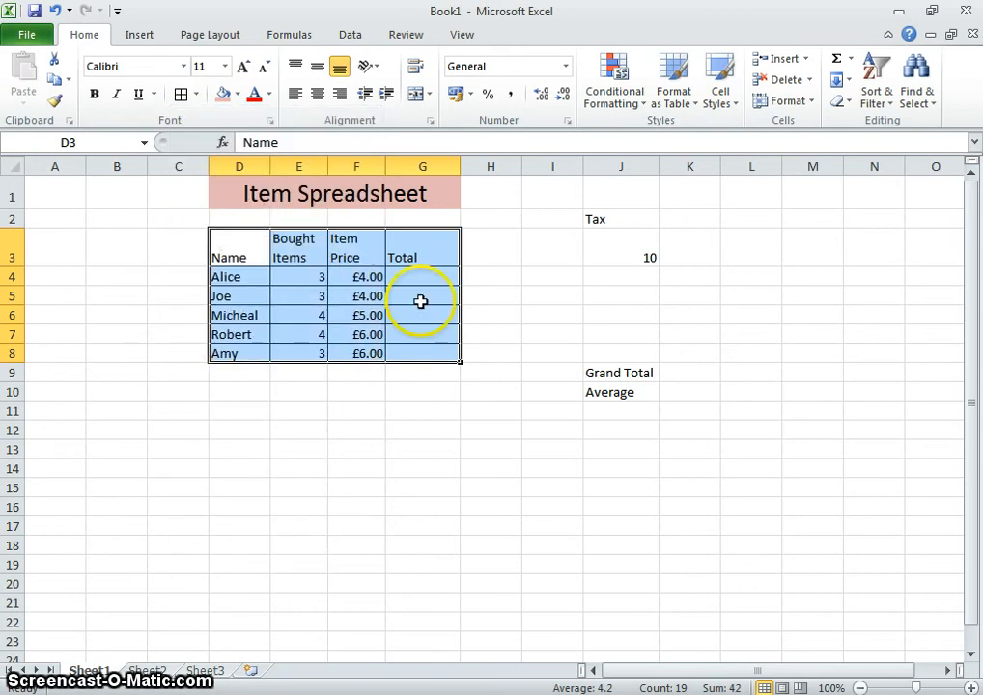
{"action": "left_click", "coordinate": [419, 399]}
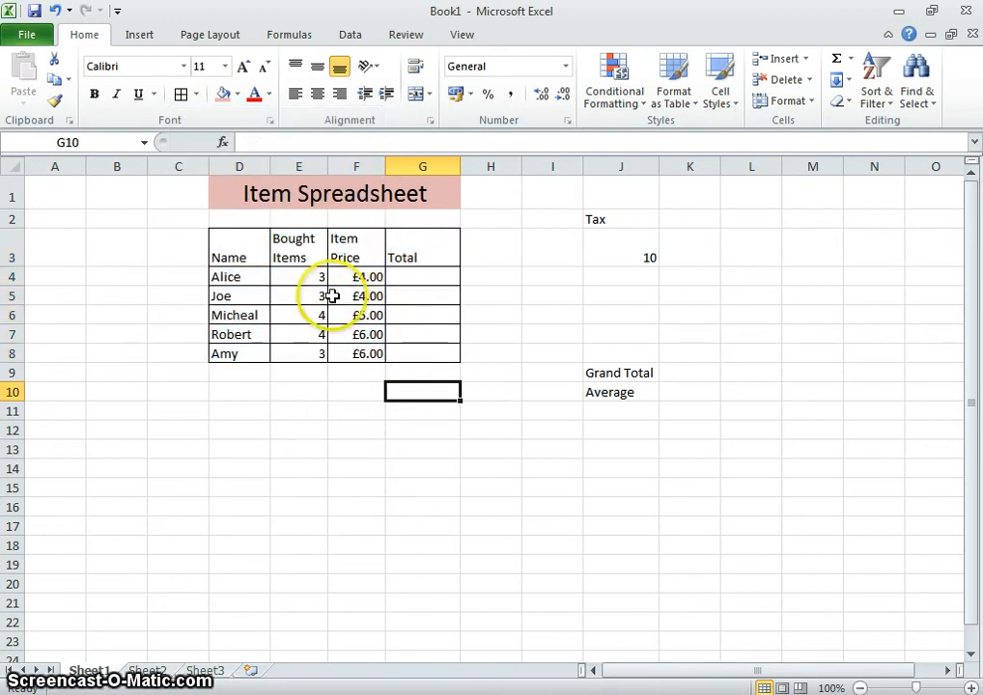
Put a Thick Box Border around the table's heading row D3:G3.
{"action": "left_click_drag", "start_coordinate": [430, 249], "coordinate": [250, 249]}
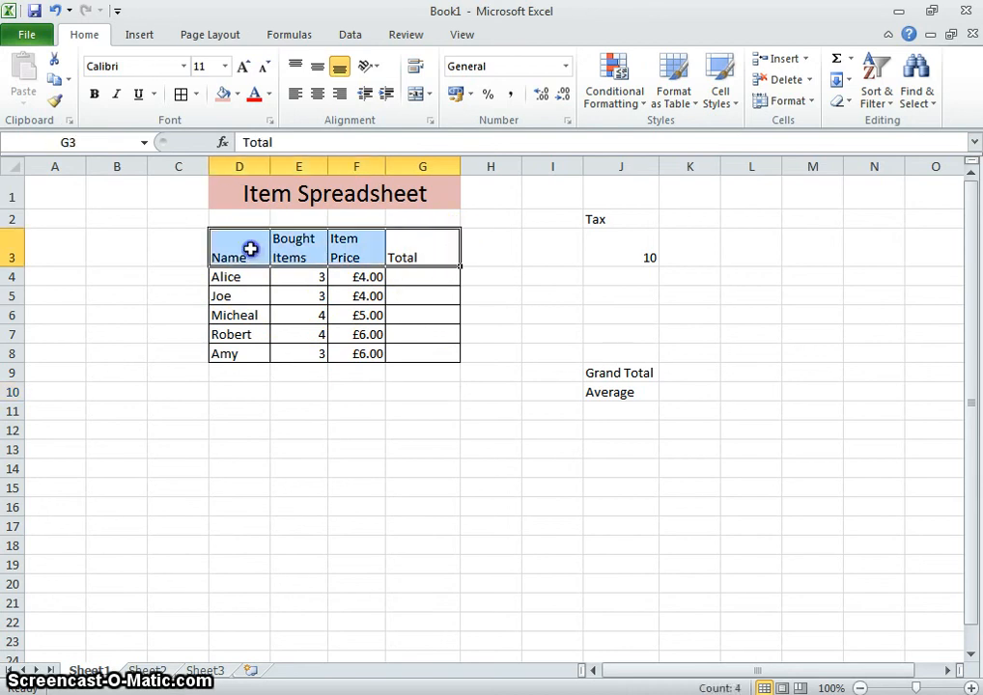
{"action": "left_click", "coordinate": [196, 96]}
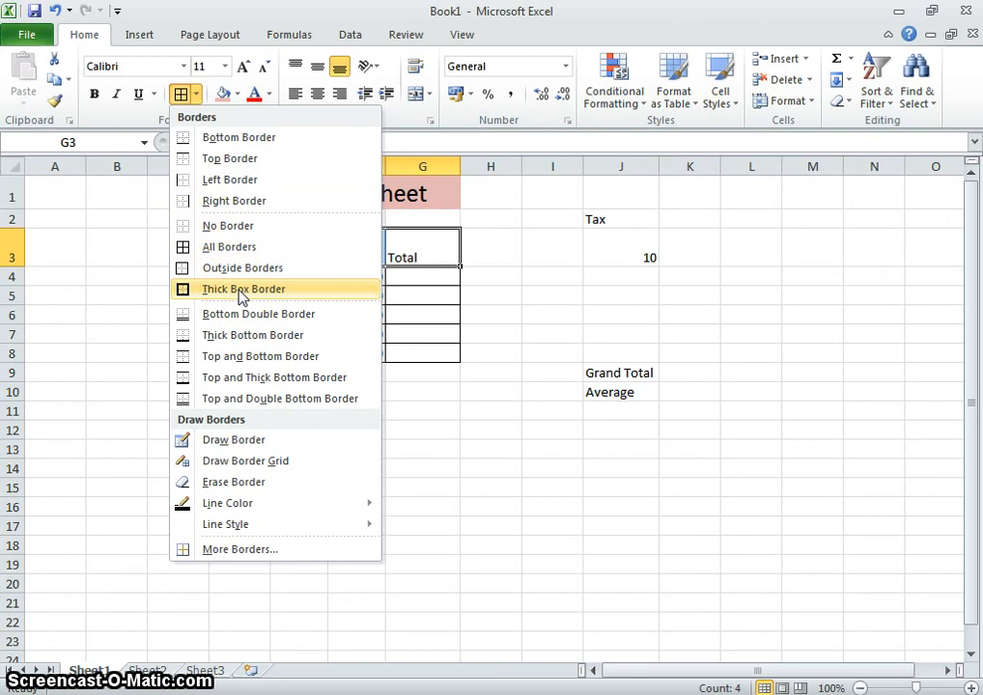
{"action": "left_click", "coordinate": [237, 289]}
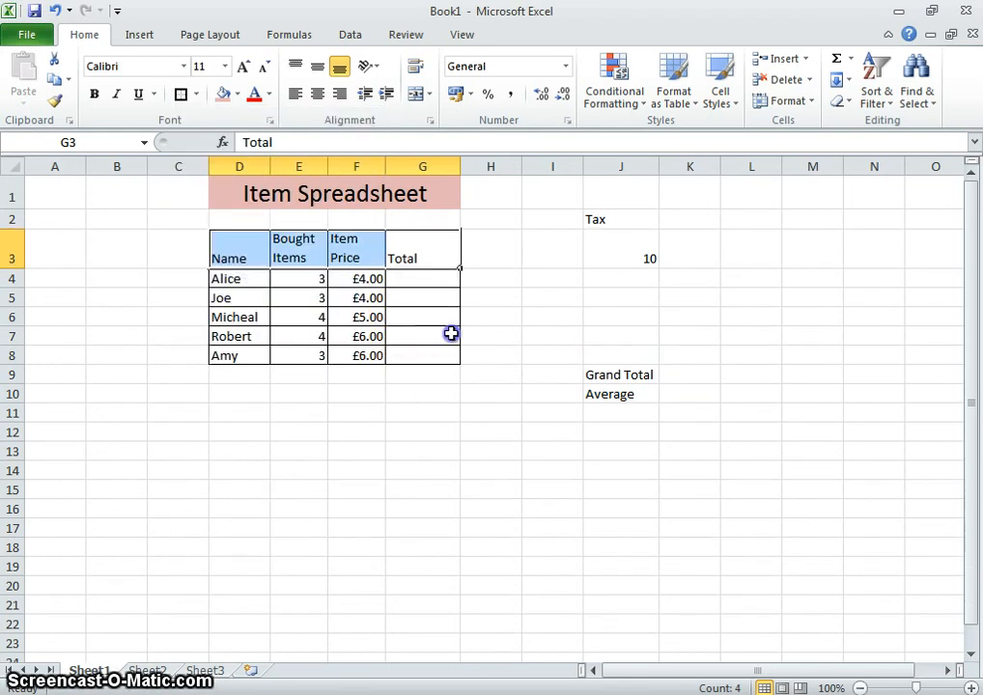
{"action": "left_click", "coordinate": [450, 334]}
Give the "Total" and "Bought Items" heading cells each their own Thick Box Border.
{"action": "left_click", "coordinate": [413, 241]}
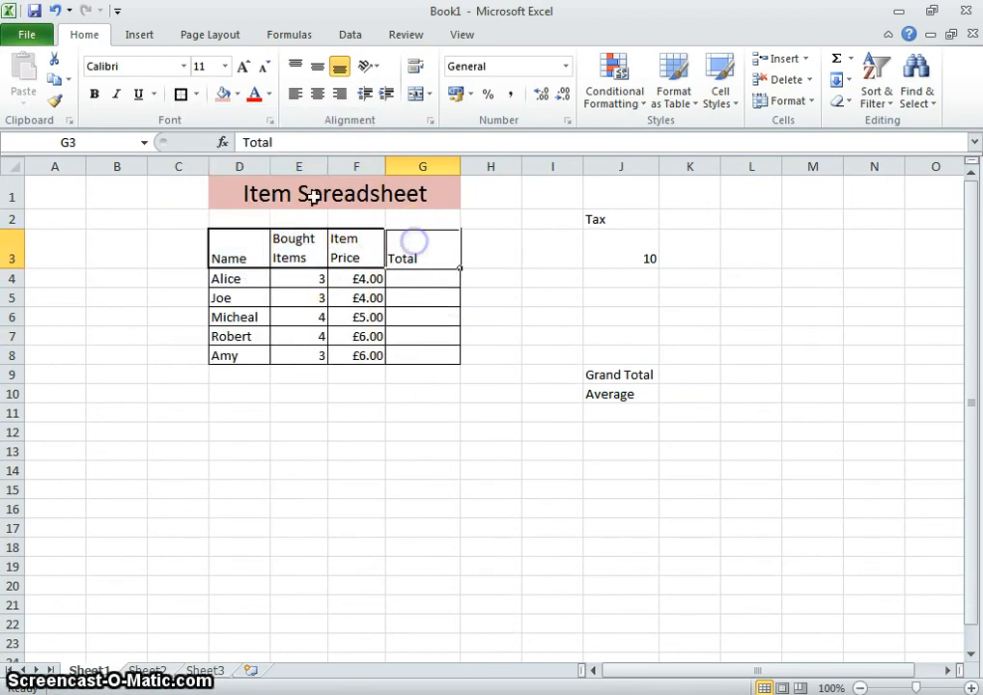
{"action": "left_click", "coordinate": [183, 95]}
{"action": "left_click", "coordinate": [324, 249]}
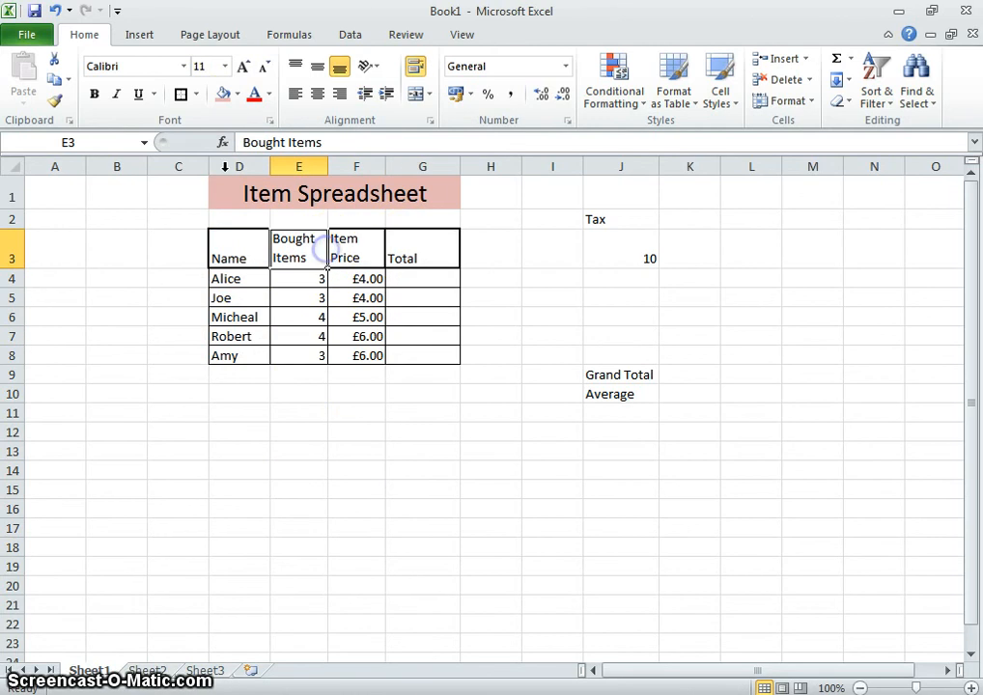
{"action": "left_click", "coordinate": [178, 95]}
{"action": "left_click", "coordinate": [436, 330]}
{"action": "left_click", "coordinate": [425, 396]}
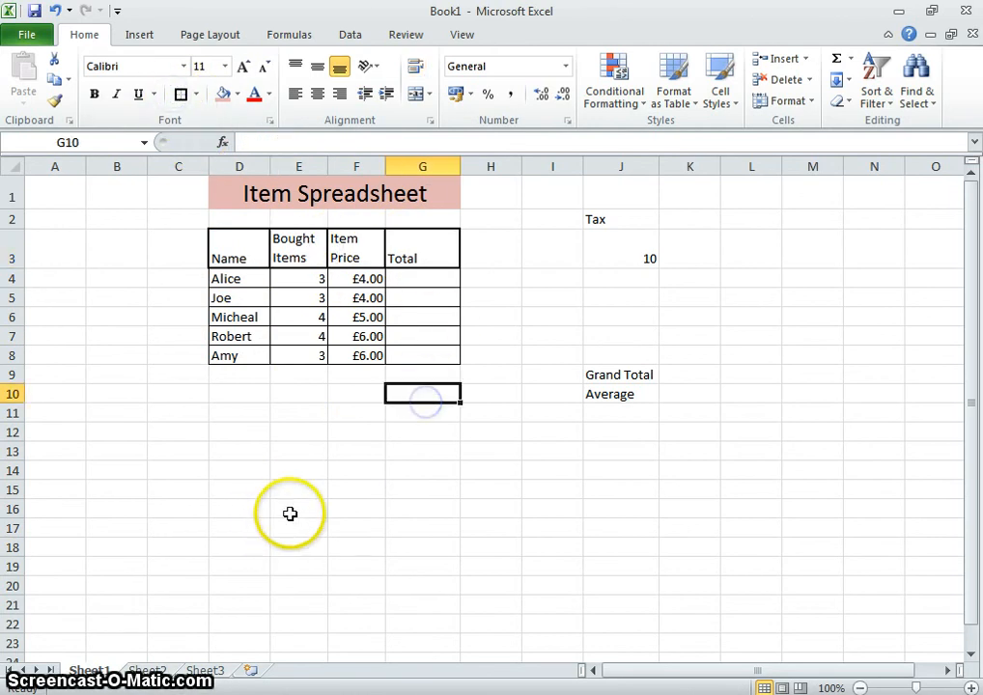